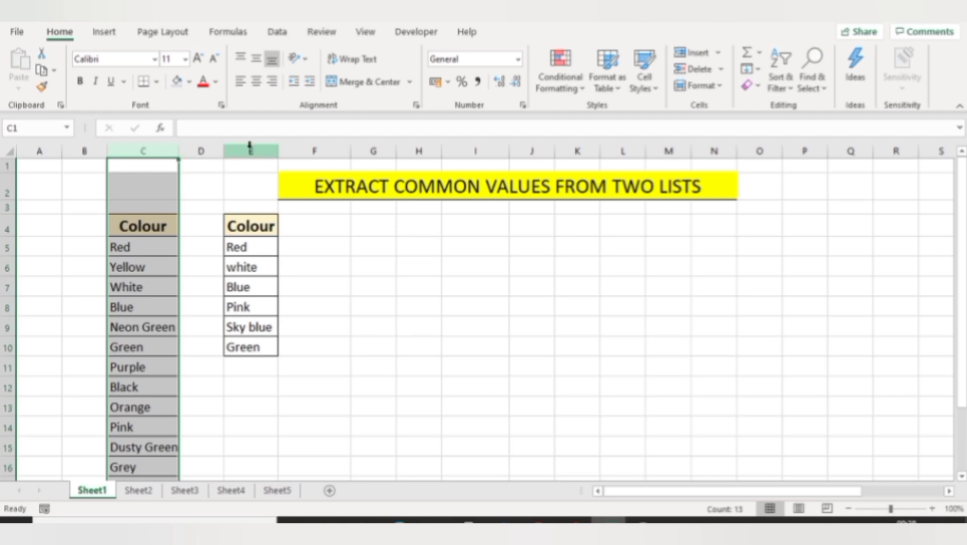
Review the two colour lists in columns C and E
left_click(250, 151)
left_click(148, 244)
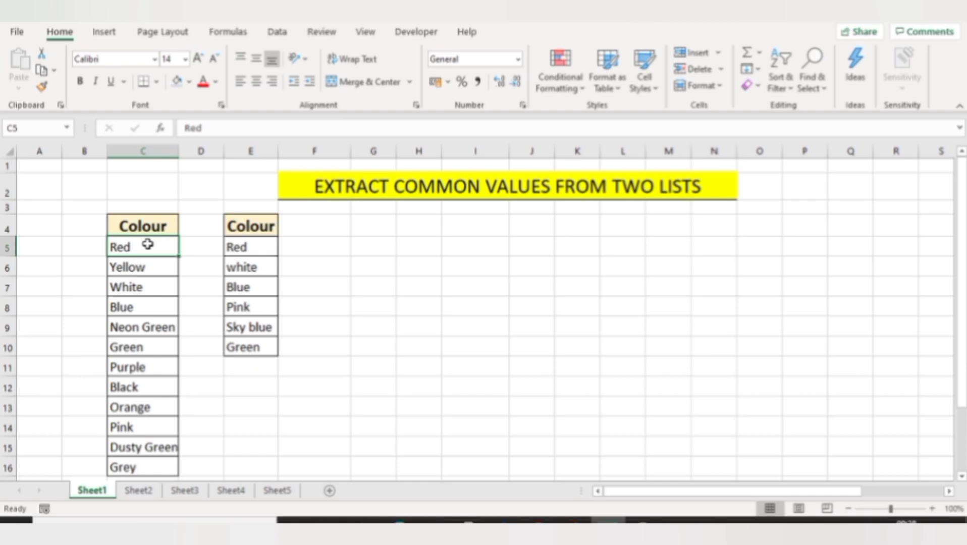
left_click(143, 152)
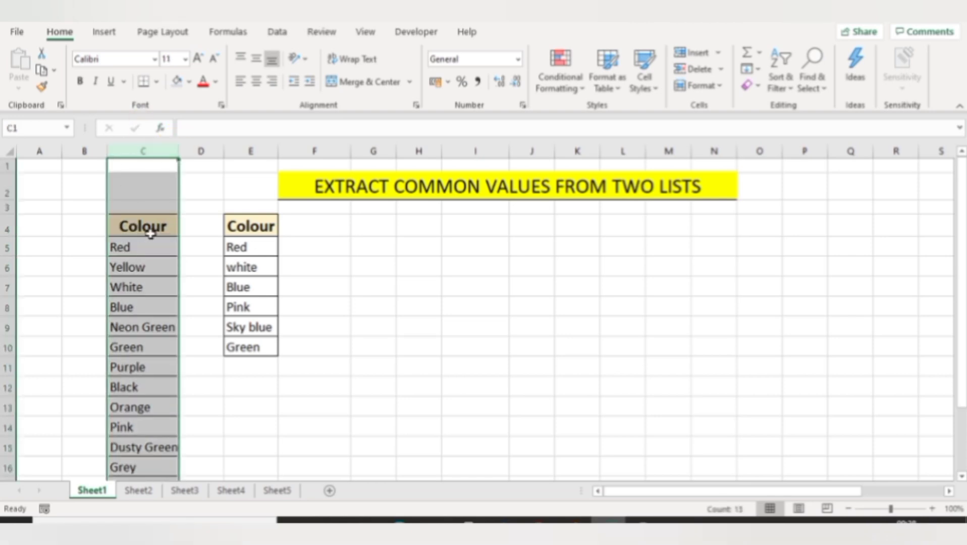
left_click(250, 151)
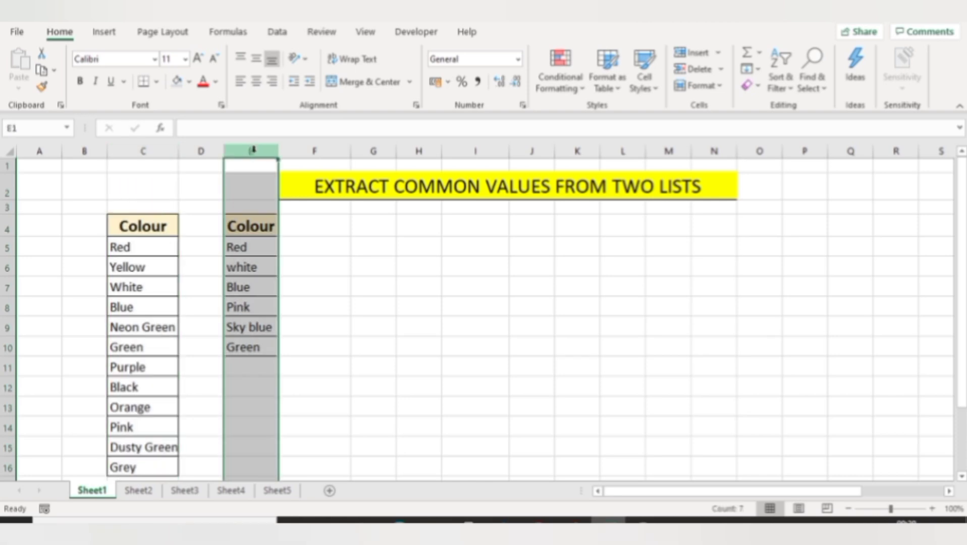
In G5, start a FILTER formula using C5:C16 as the array
left_click(374, 244)
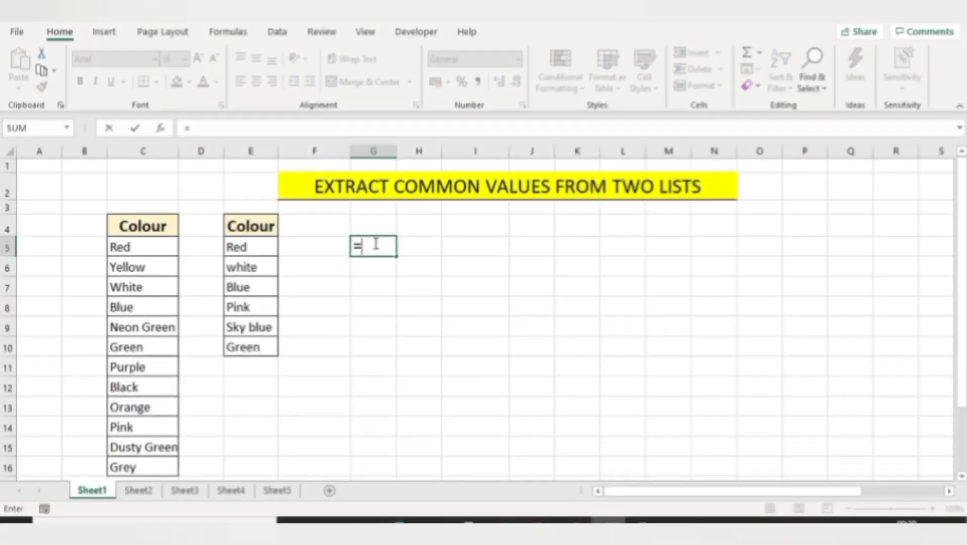
type("fil")
key("Tab")
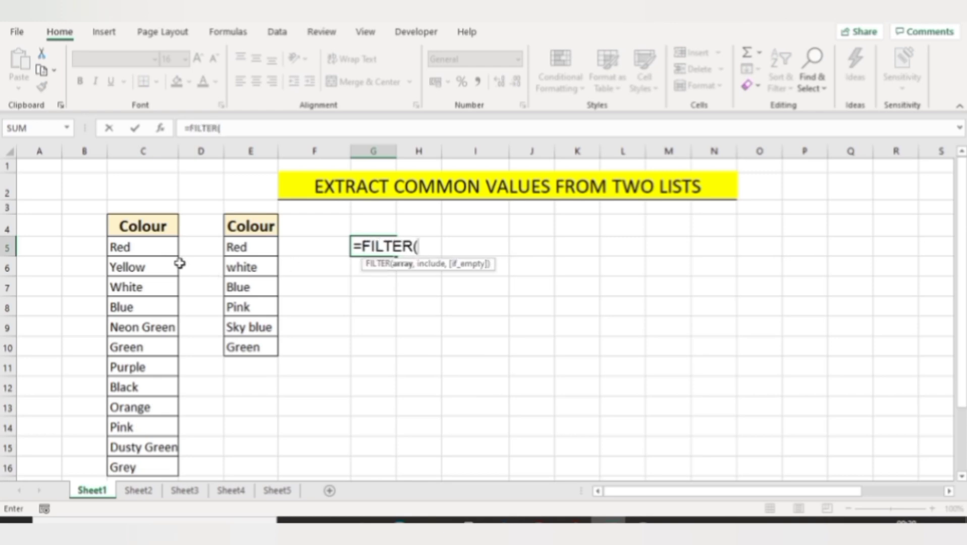
left_click(154, 244)
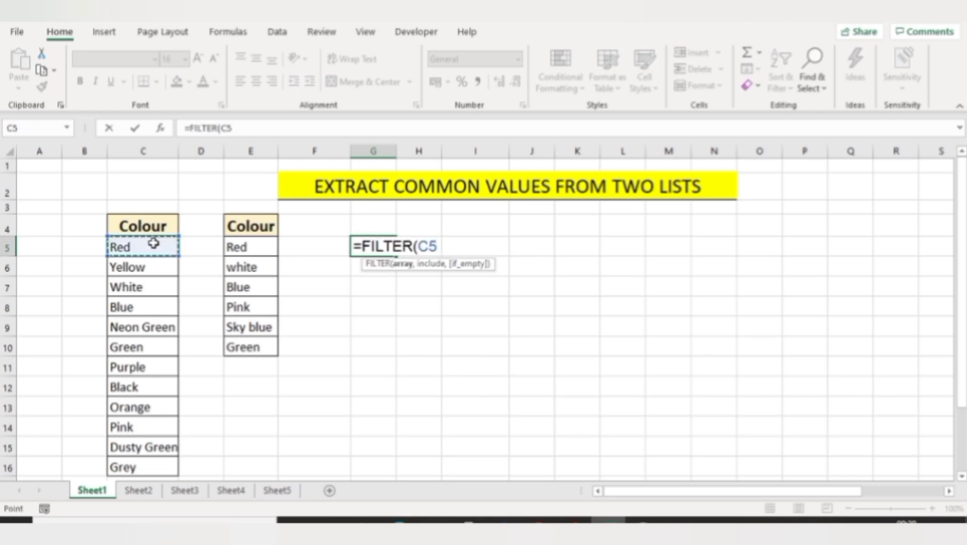
key("ctrl+shift+Down")
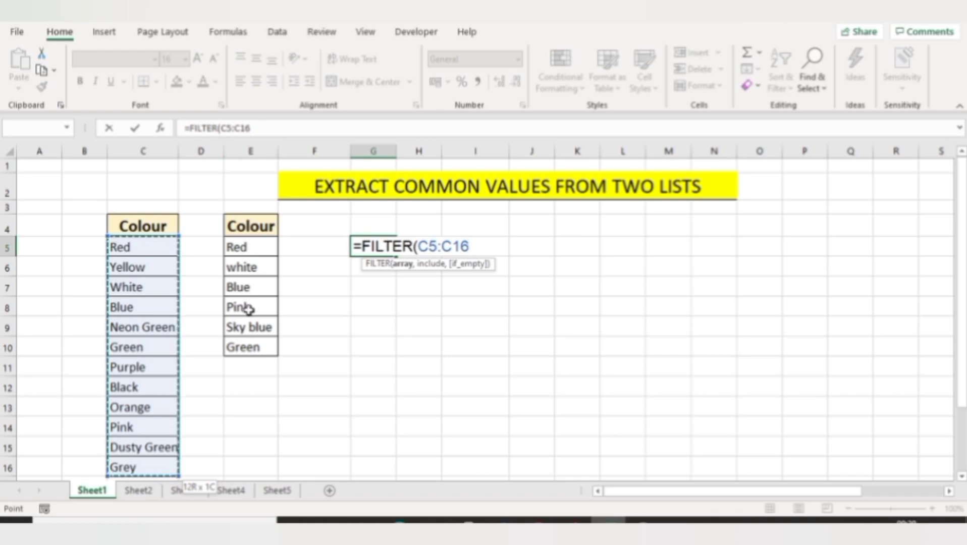
type(",")
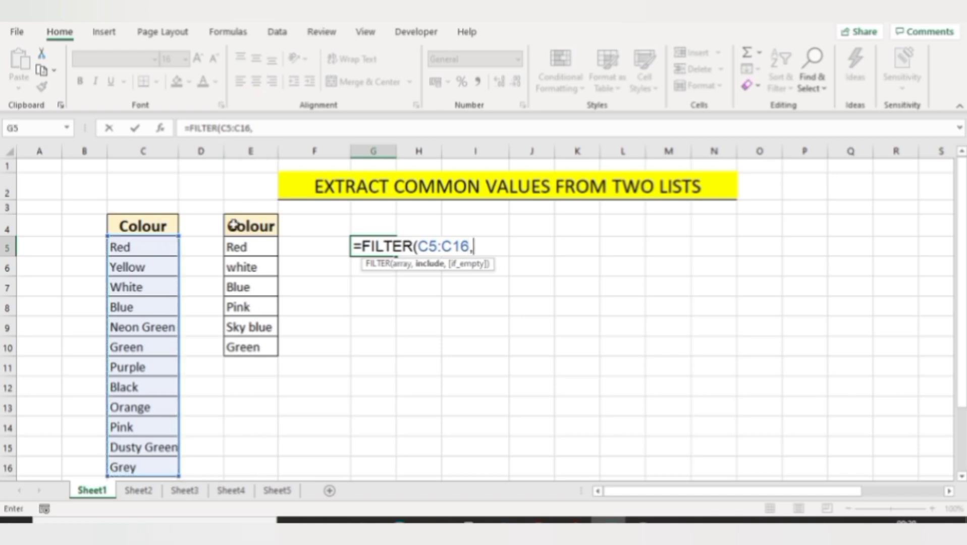
type("countif")
Complete the formula with COUNTIF(E5:E10,C5:C16) as the include condition and enter it
key("Tab")
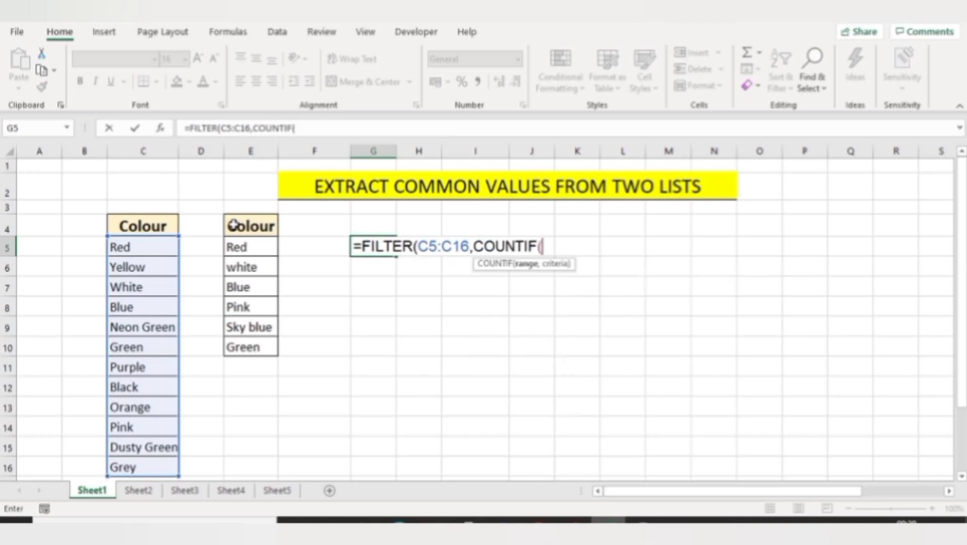
left_click(234, 253)
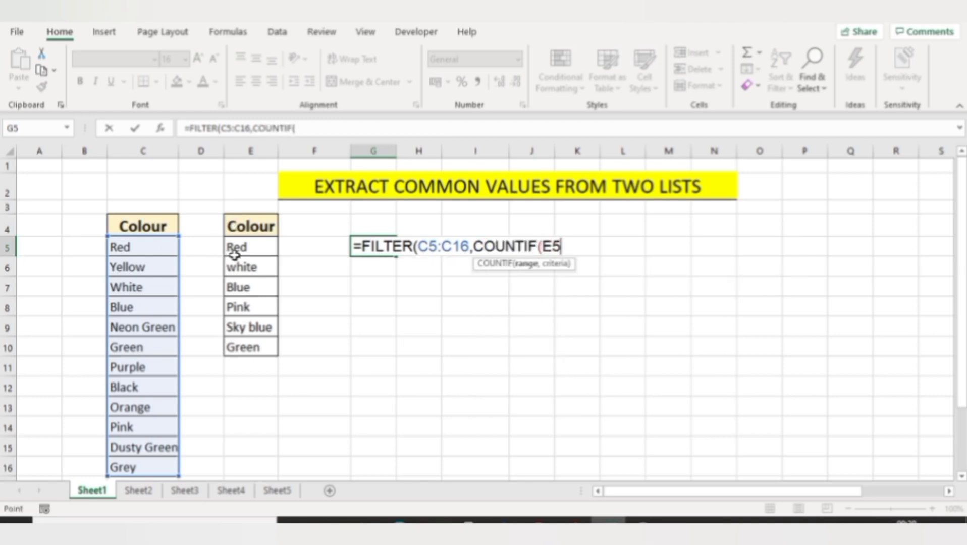
key("ctrl+shift+Down")
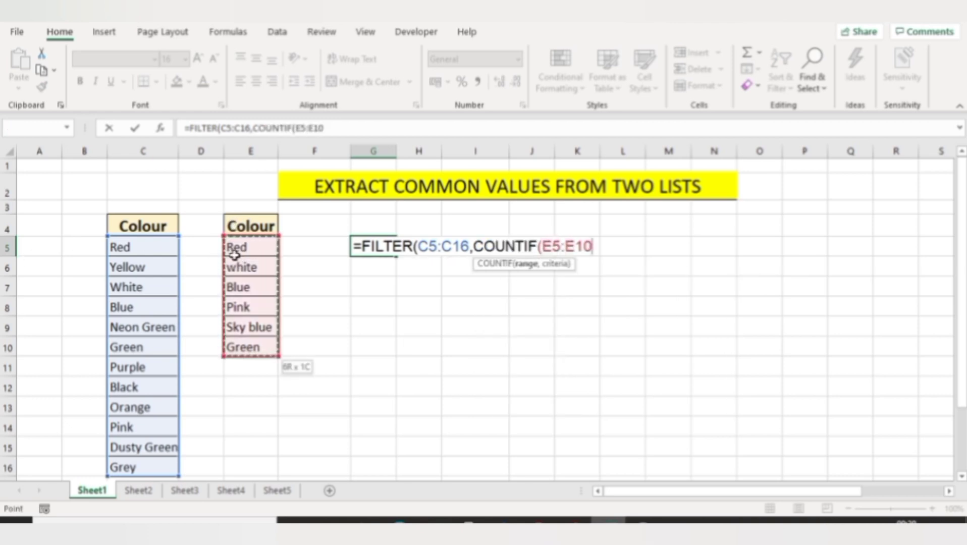
type(",")
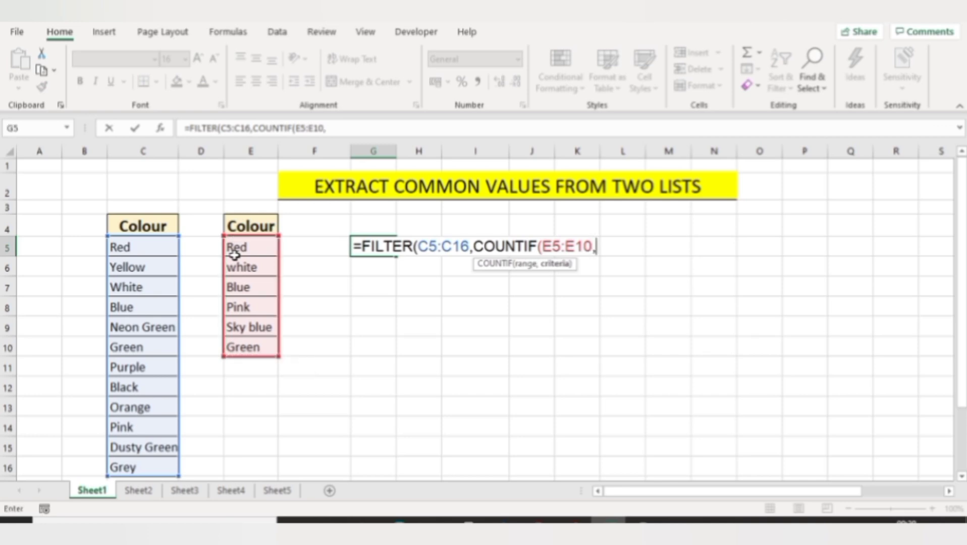
left_click(146, 248)
key("ctrl+shift+Down")
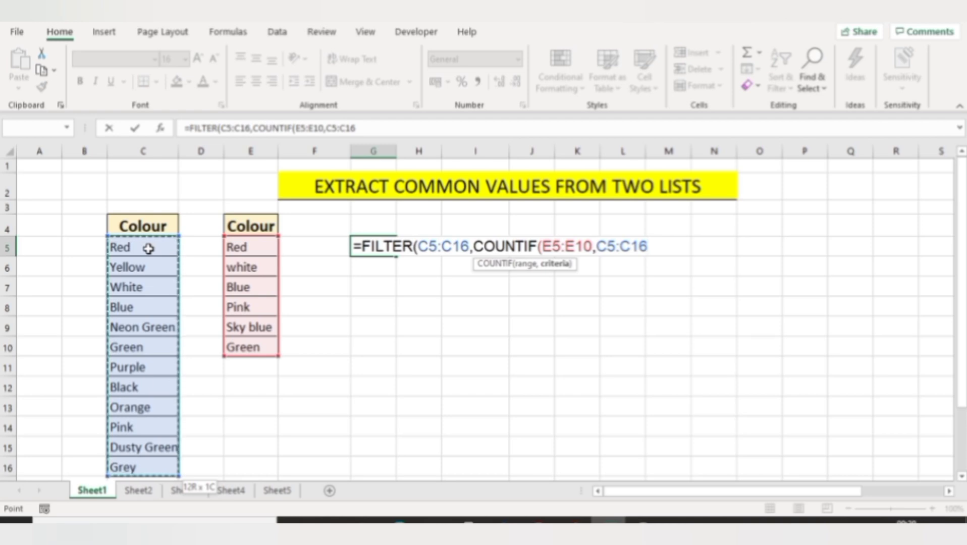
type("))")
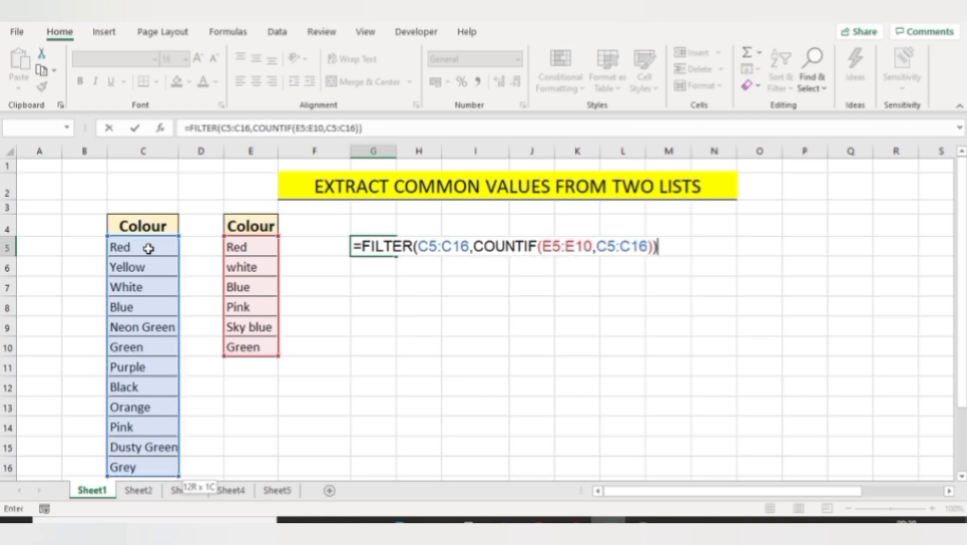
key("Return")
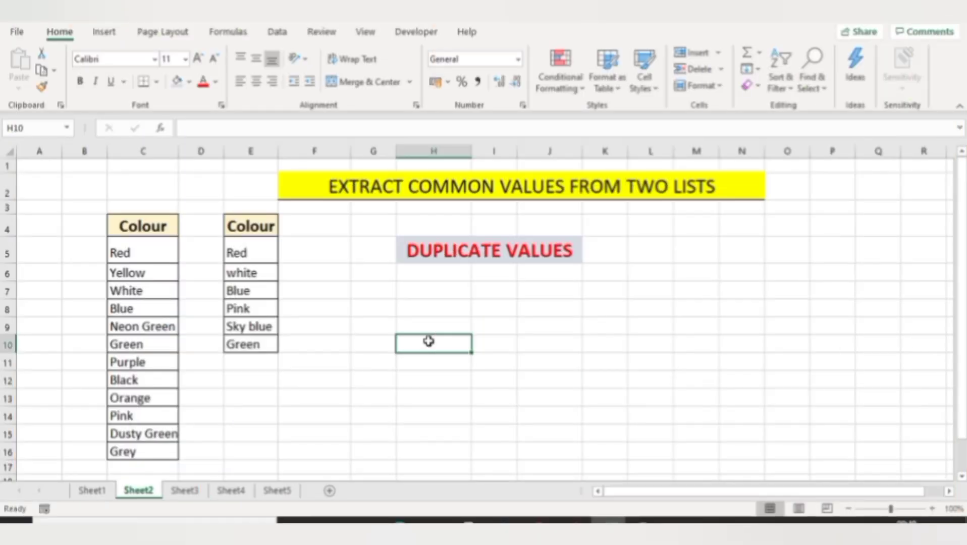
Highlight duplicate values across C4:E16 with a Light Red Fill conditional formatting rule
left_click(128, 230)
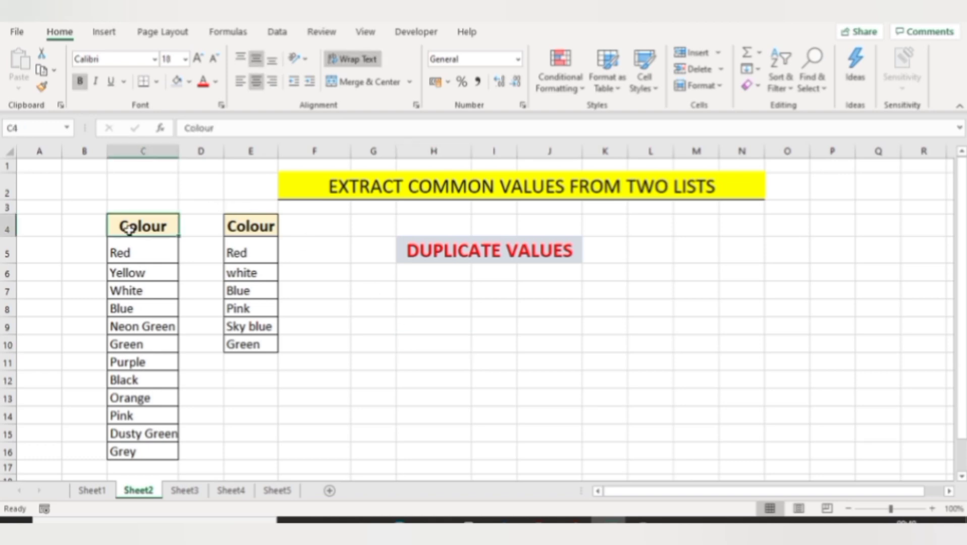
key("ctrl+shift+Down")
key("shift+Right")
key("shift+Right")
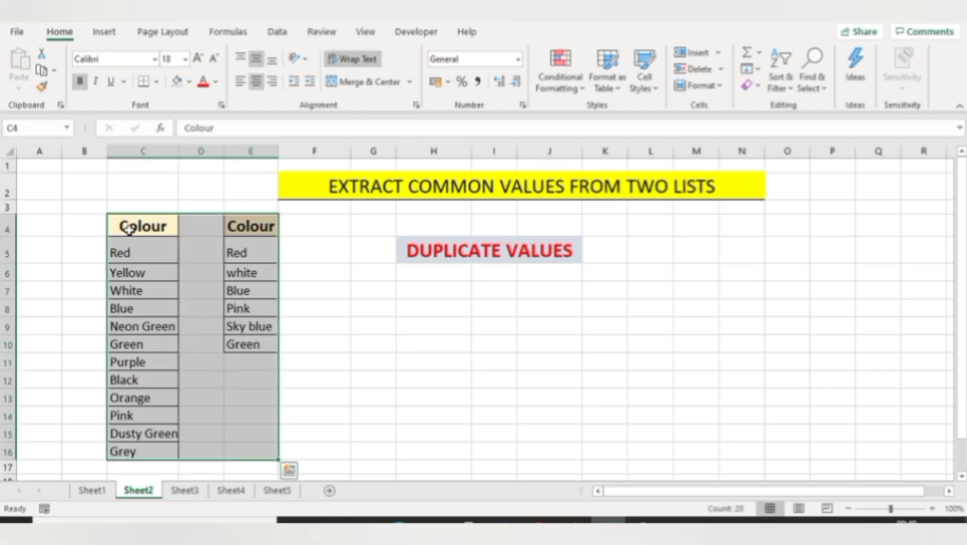
left_click(573, 74)
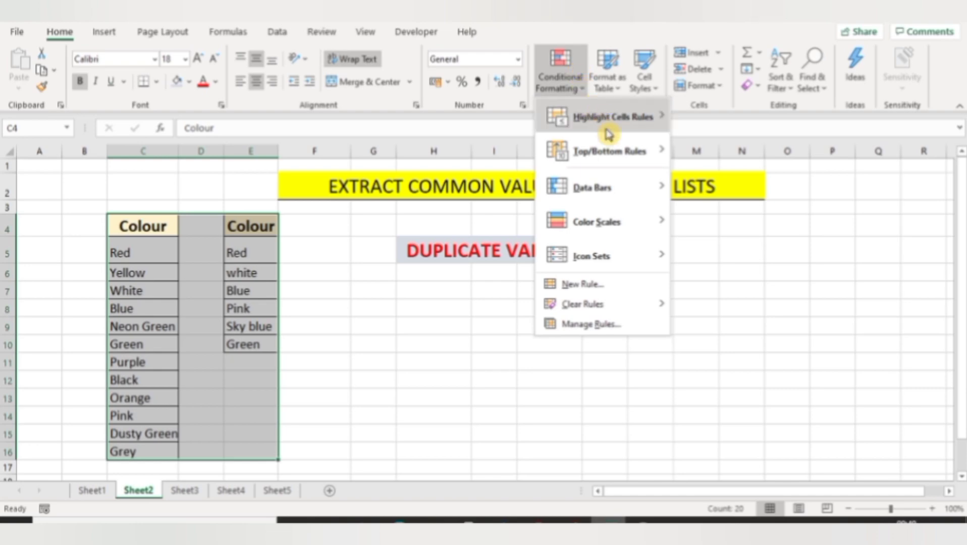
mouse_move(609, 132)
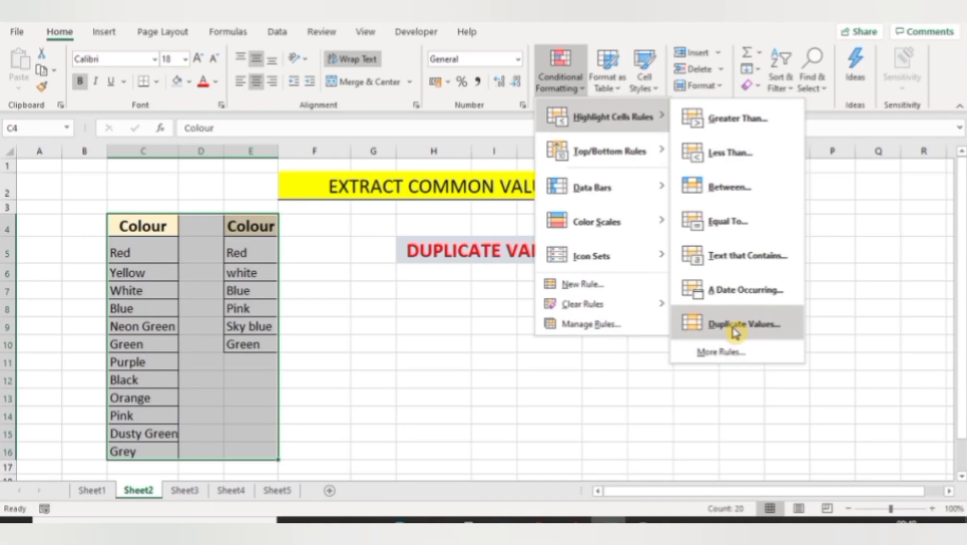
left_click(735, 327)
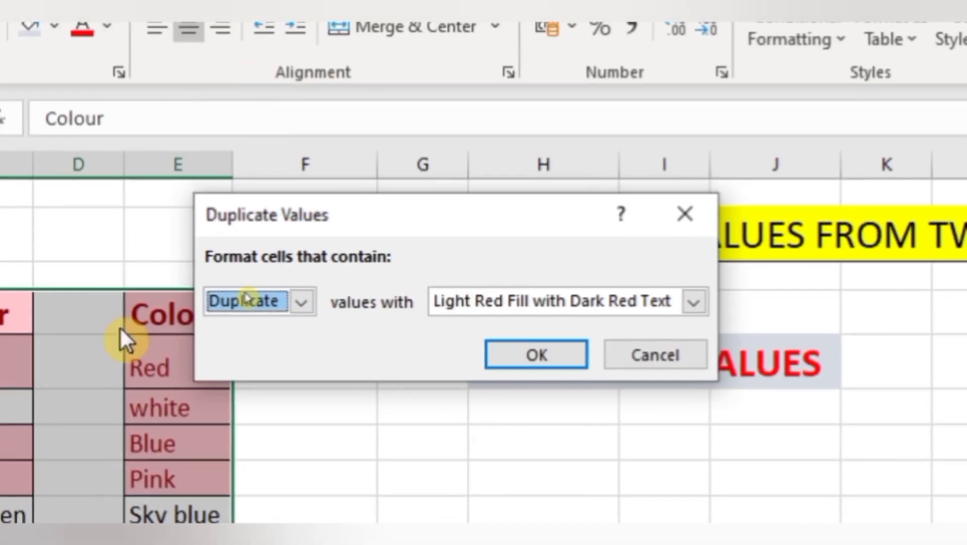
left_click(693, 302)
left_click(548, 378)
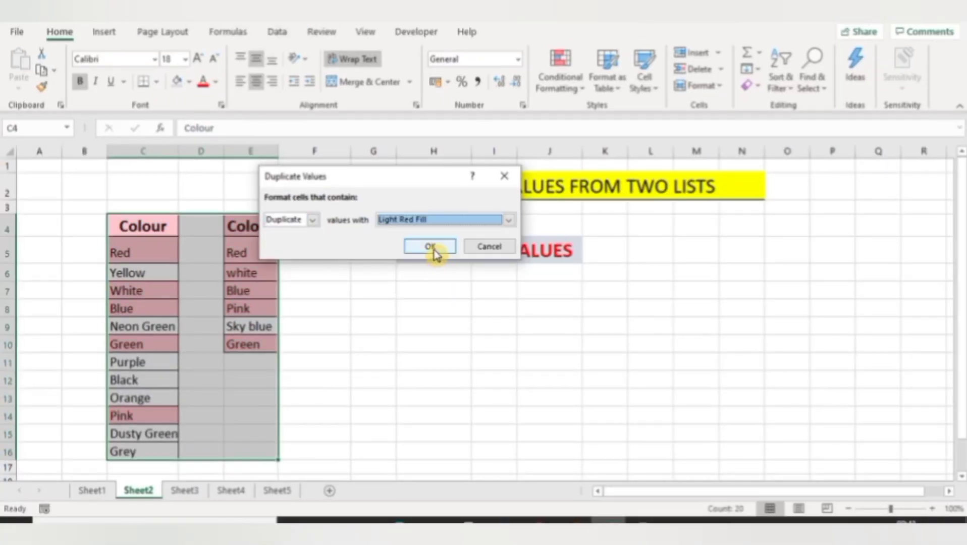
left_click(430, 247)
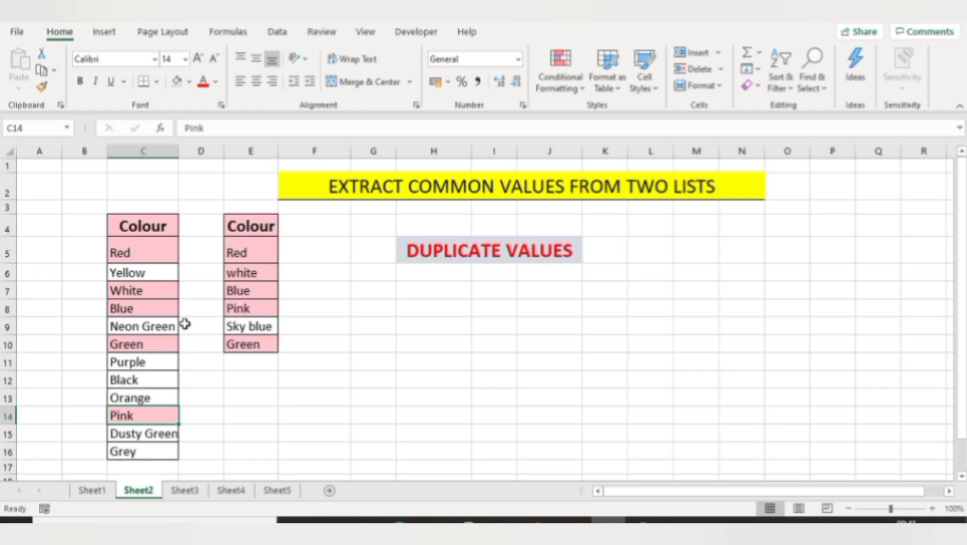
Inspect the highlighted matching colours in both lists
left_click(139, 254)
left_click(271, 270)
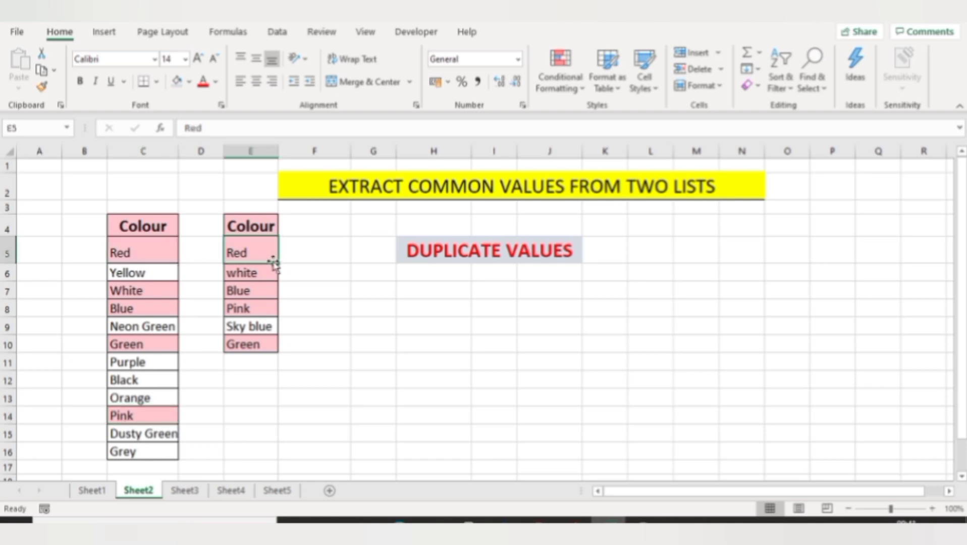
left_click(263, 288)
Highlight unique values in C4:E16 with Light Red Fill with Dark Red Text conditional formatting
left_click(162, 291)
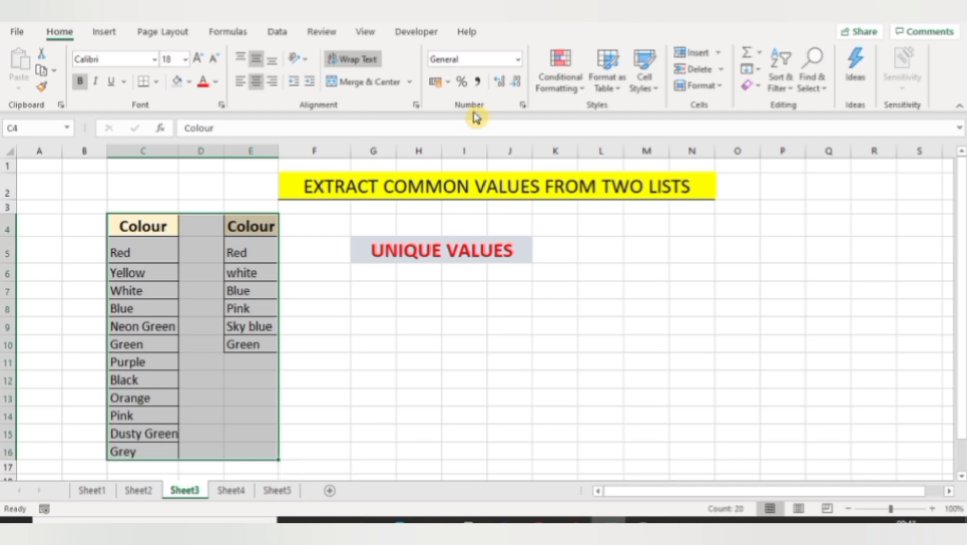
left_click(555, 88)
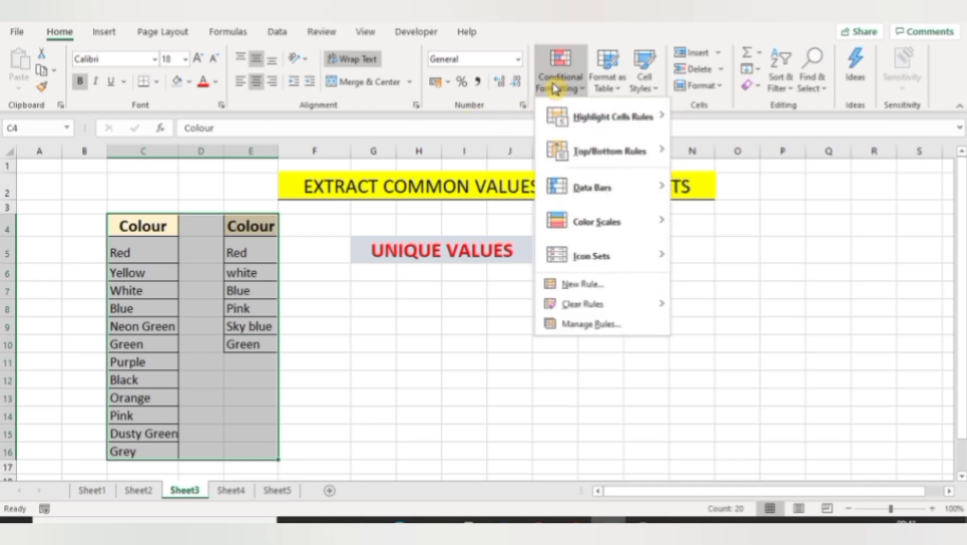
mouse_move(566, 111)
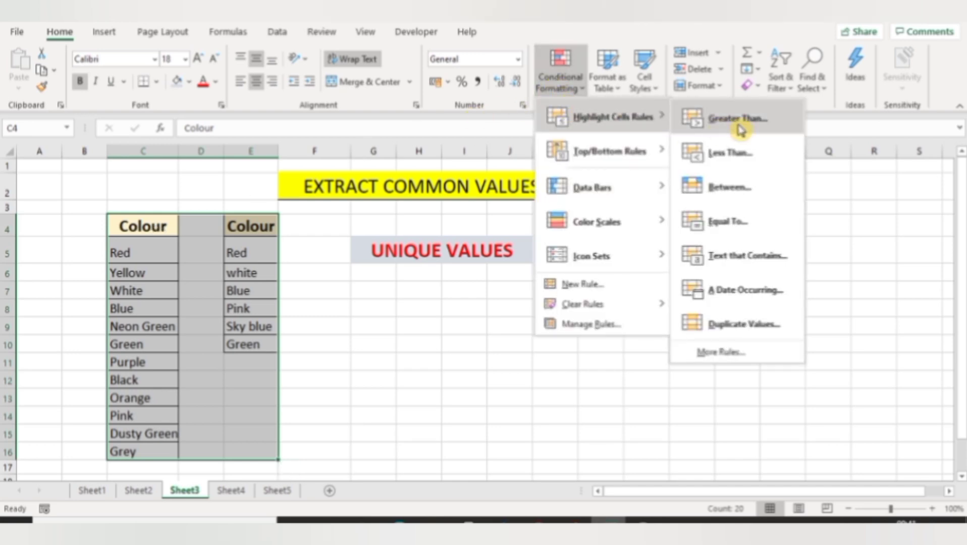
left_click(761, 322)
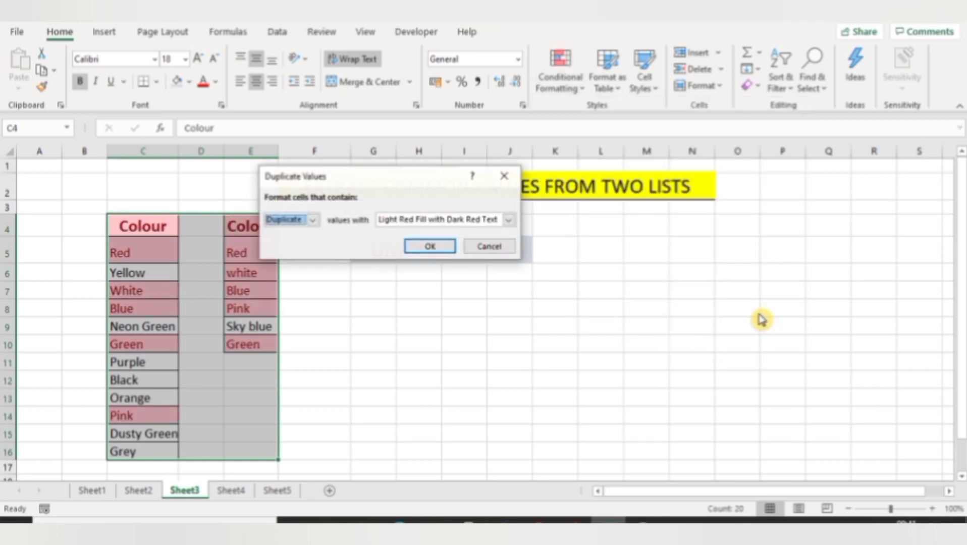
left_click(313, 220)
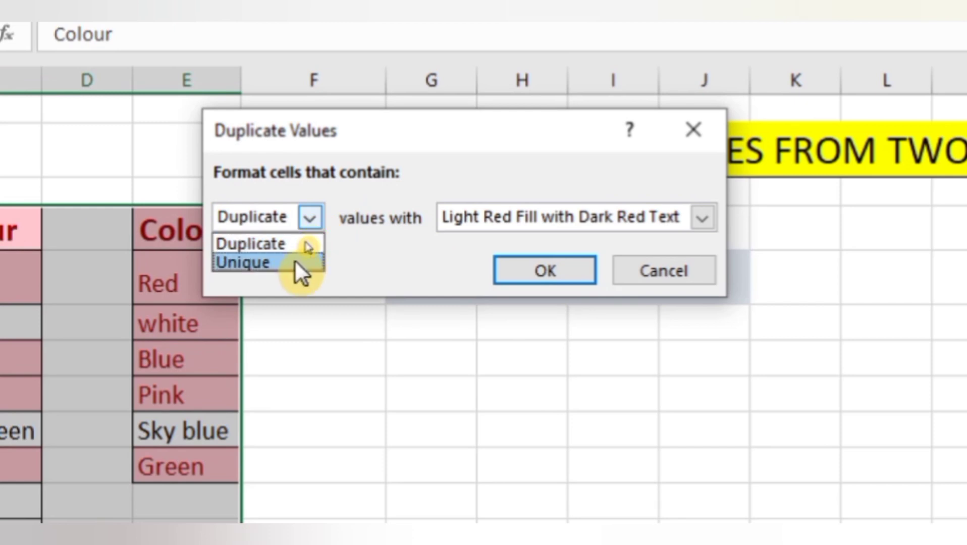
left_click(306, 242)
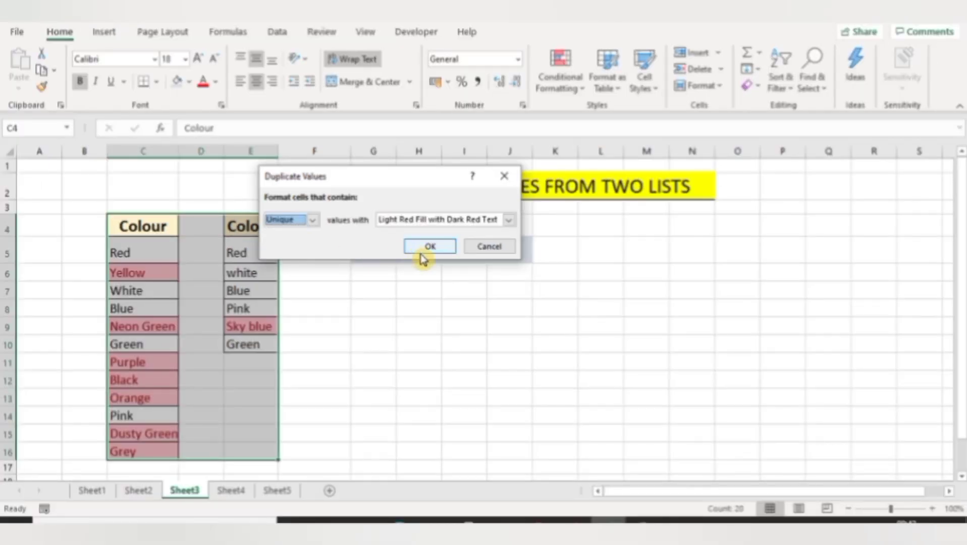
left_click(423, 254)
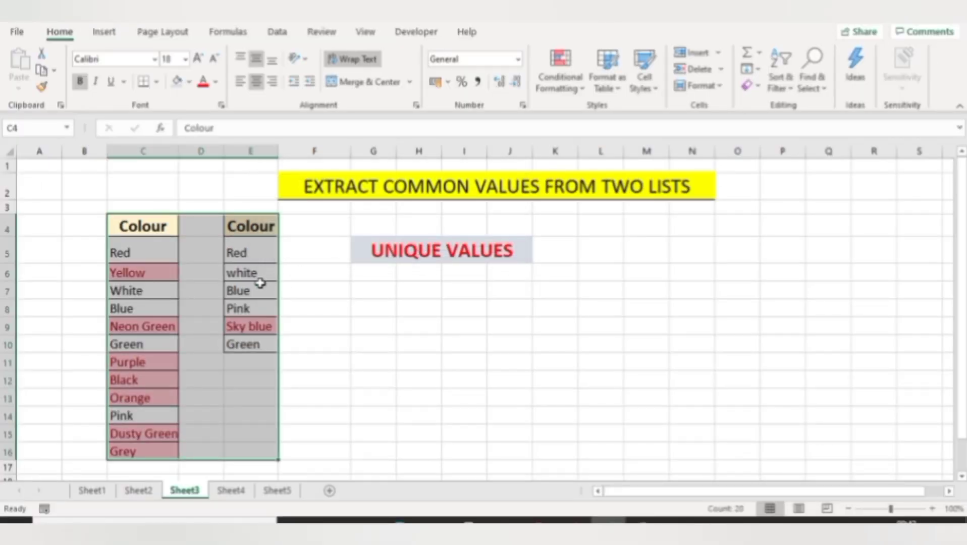
Inspect the highlighted unique colours in both lists
left_click(255, 287)
left_click(123, 324)
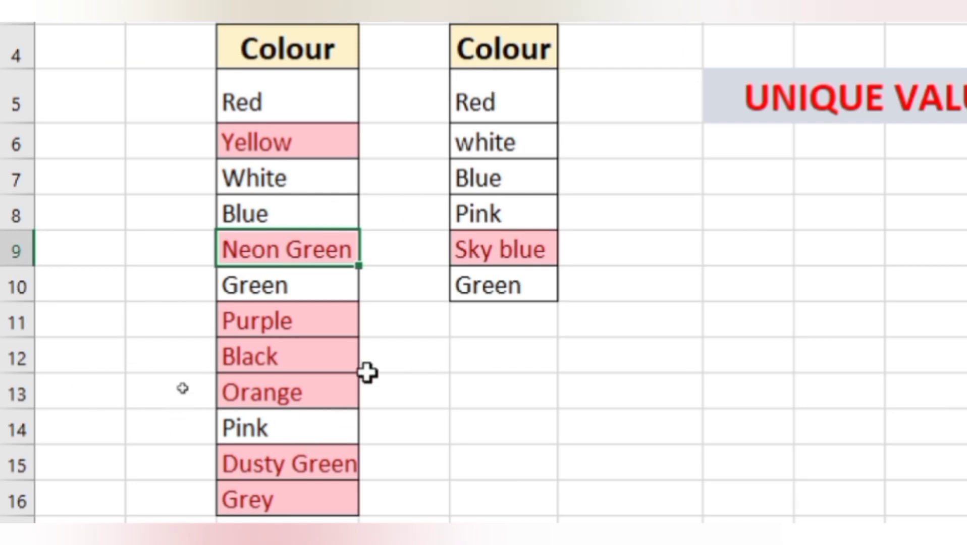
left_click(255, 175)
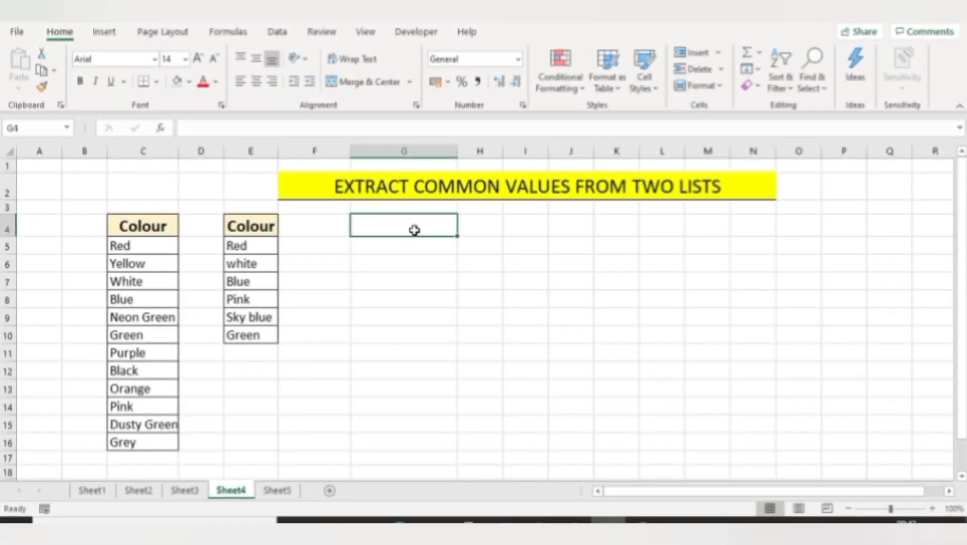
Enter =VLOOKUP(C5,$E$5:$E$10,1,0) in G4 to look up the first colour in the second list with exact match
type("=vl")
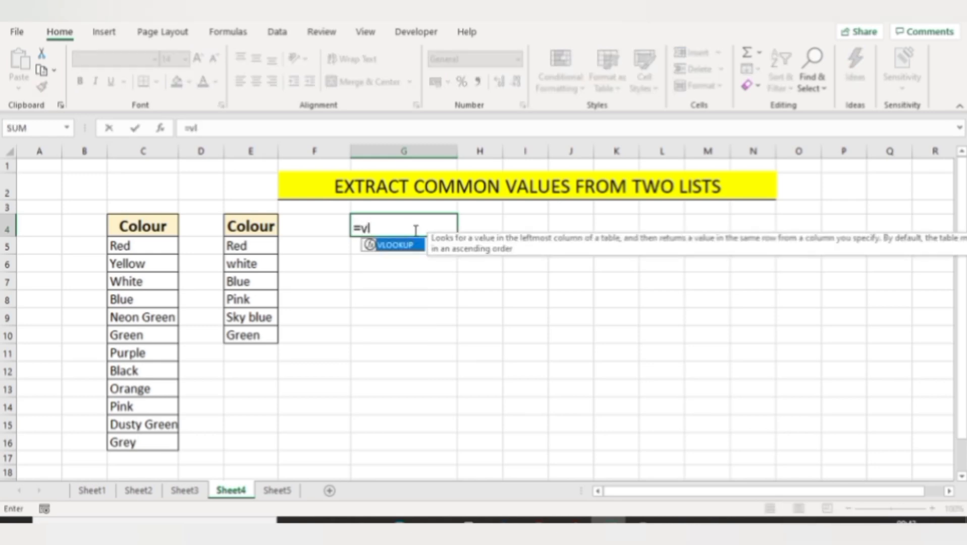
key("Tab")
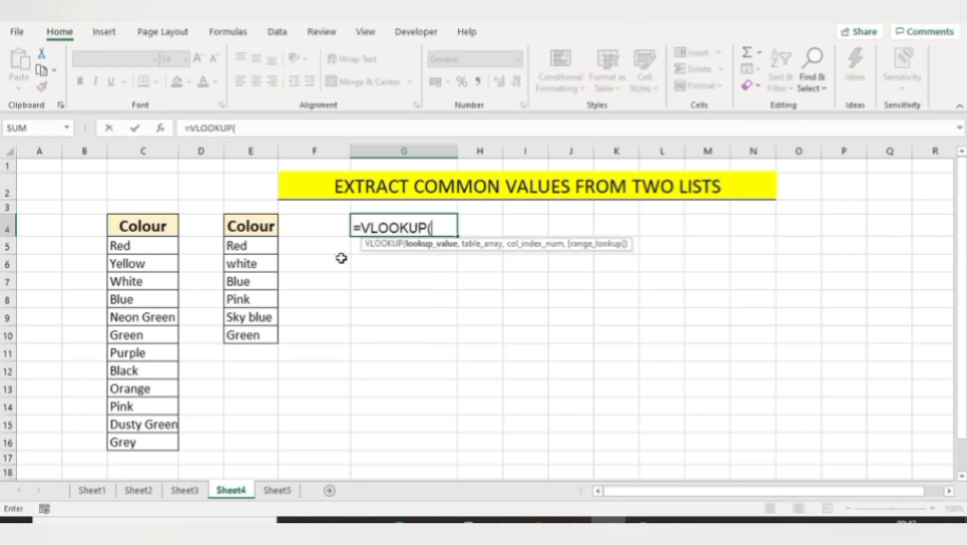
left_click(127, 255)
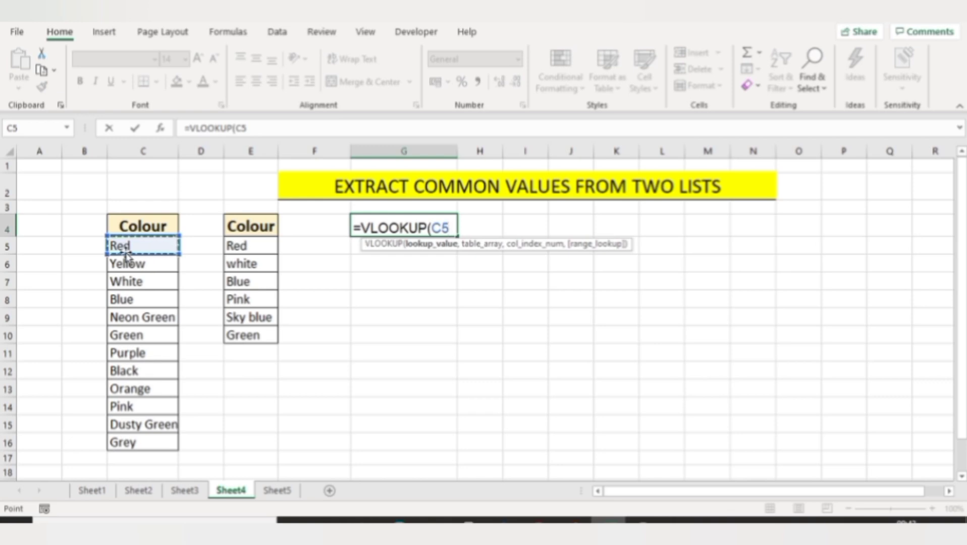
type(",")
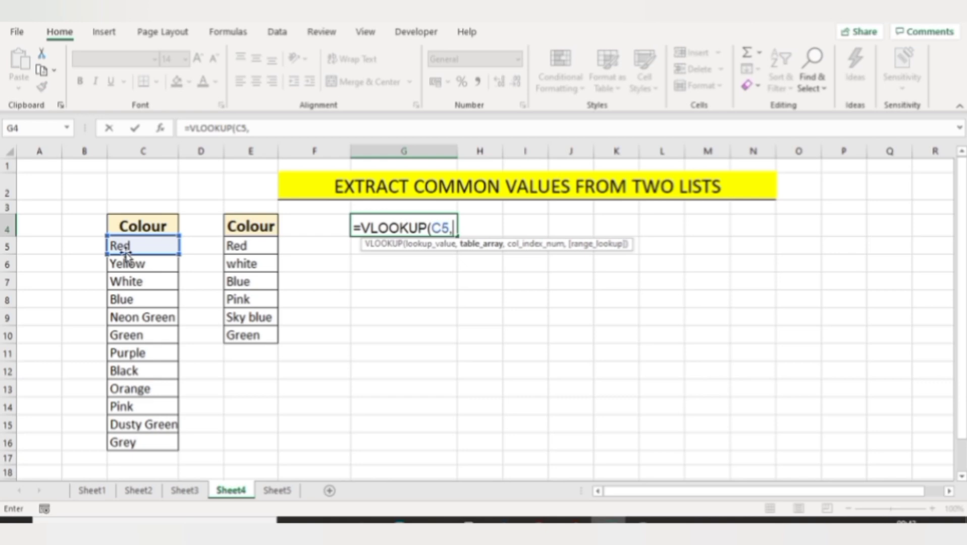
left_click(238, 248)
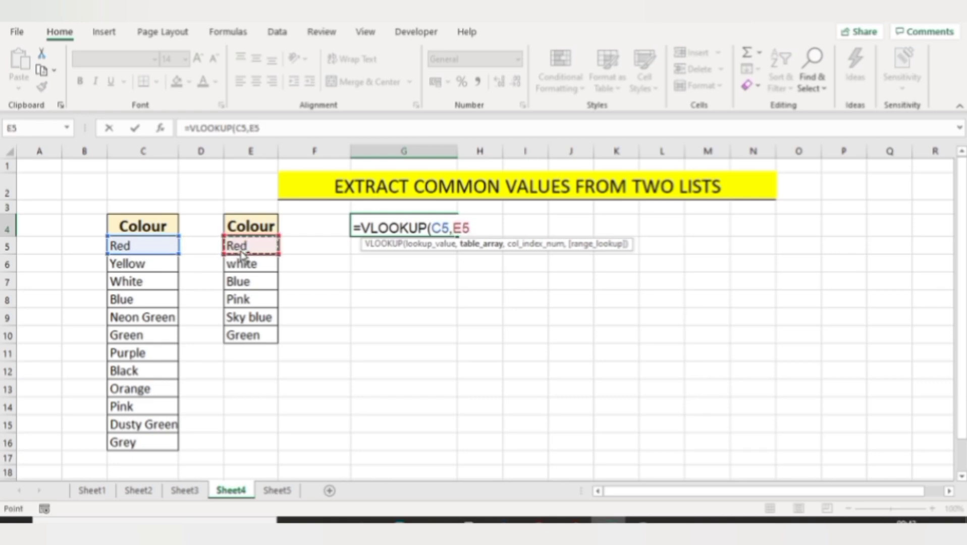
key("ctrl+shift+Down")
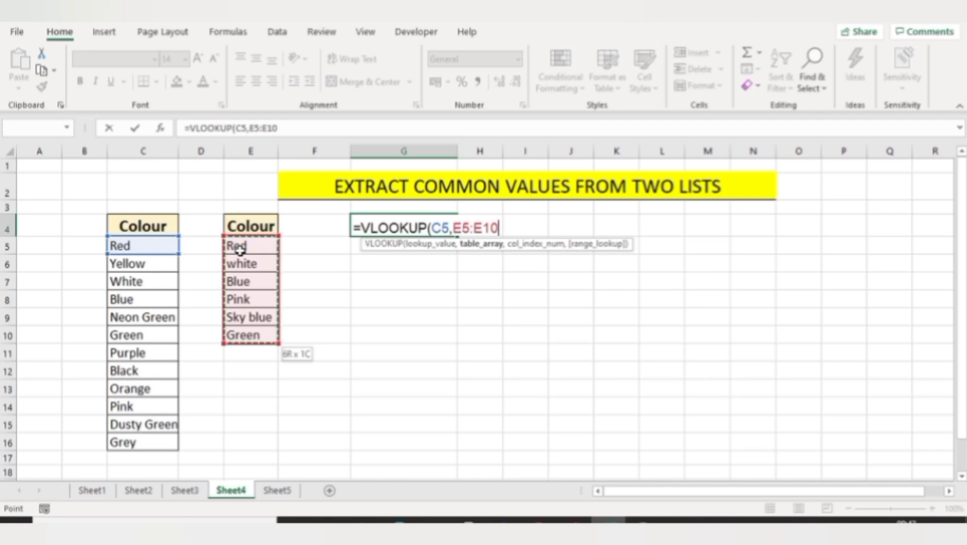
key("F2")
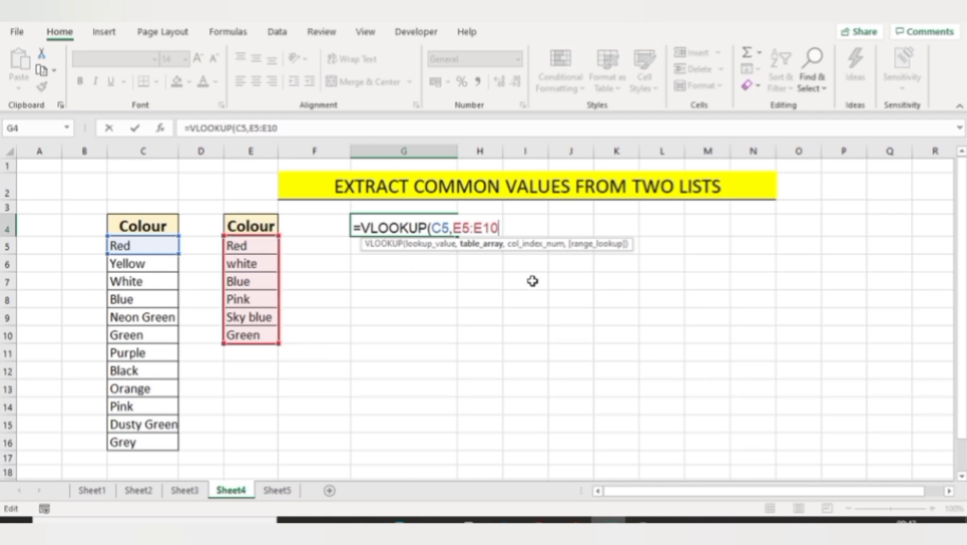
left_click(457, 228)
left_click(475, 228)
key("F4")
left_click(462, 228)
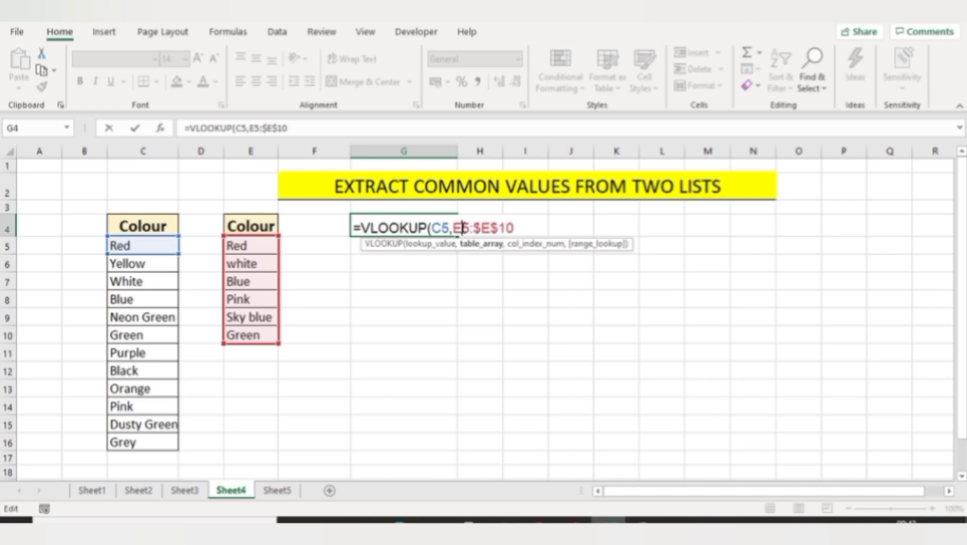
key("F4")
left_click(546, 230)
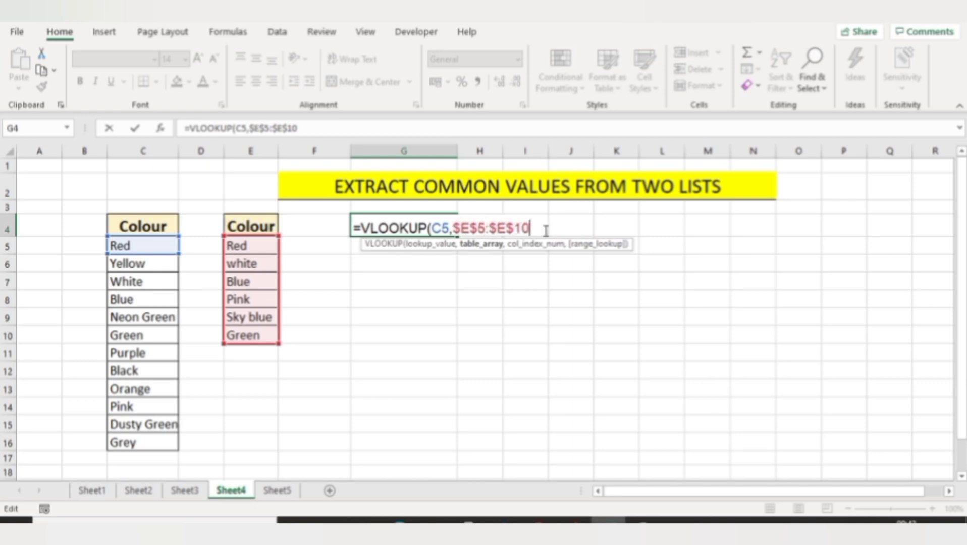
type(",")
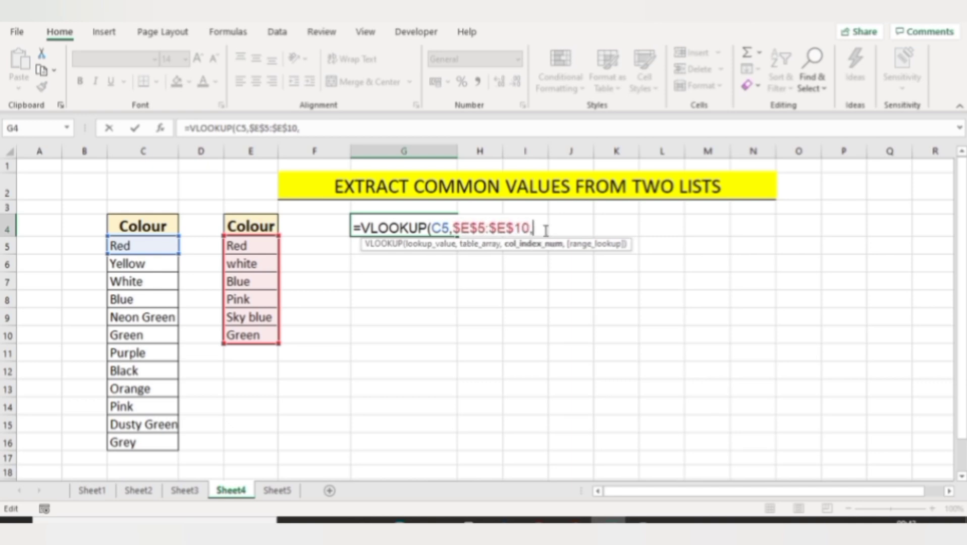
type("1")
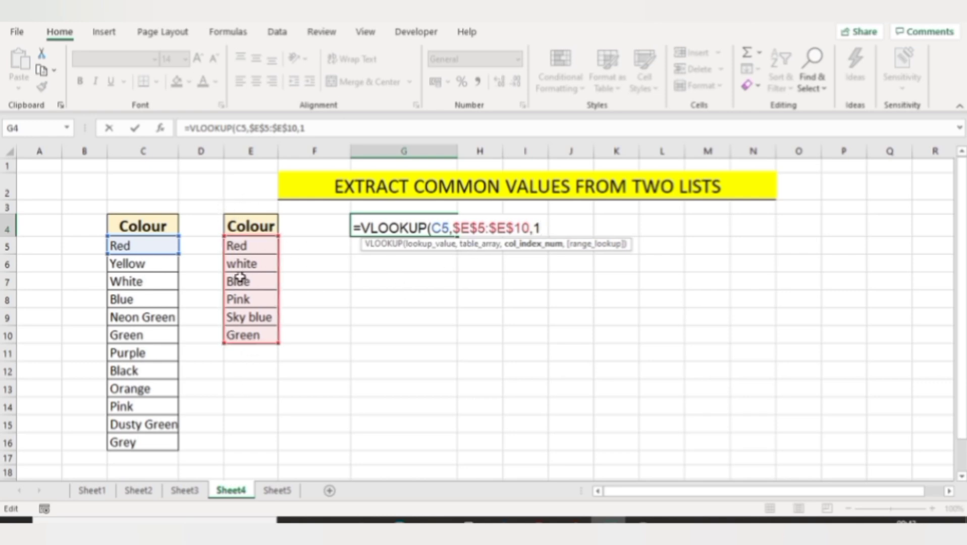
type(",")
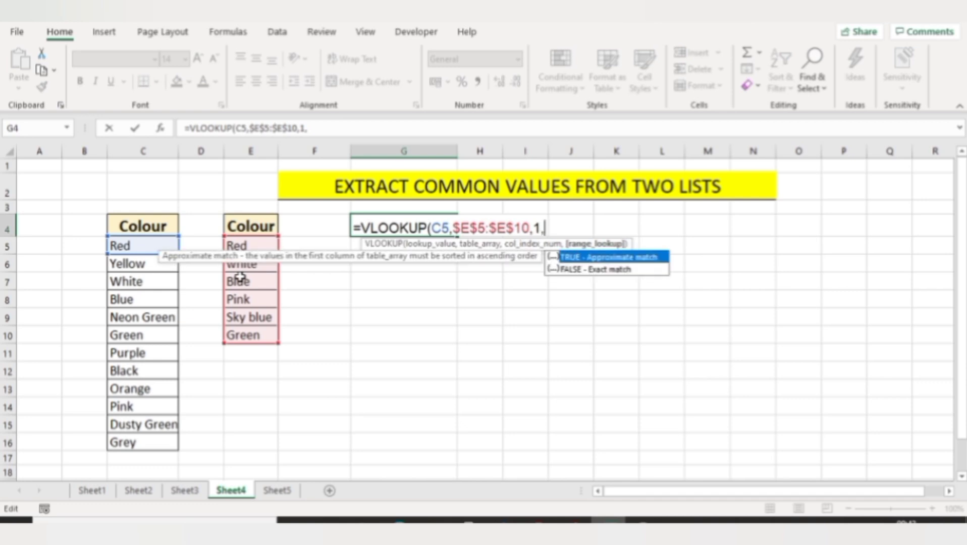
type("0)")
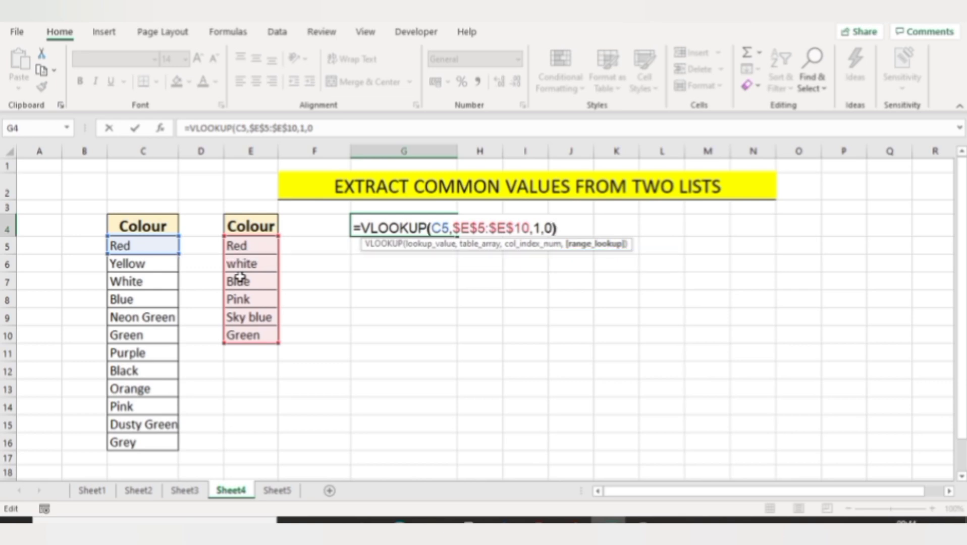
key("Return")
Move the VLOOKUP formula from G4 down to G5 and fill it down to G16
key("Up")
key("ctrl+x")
key("Down")
key("ctrl+v")
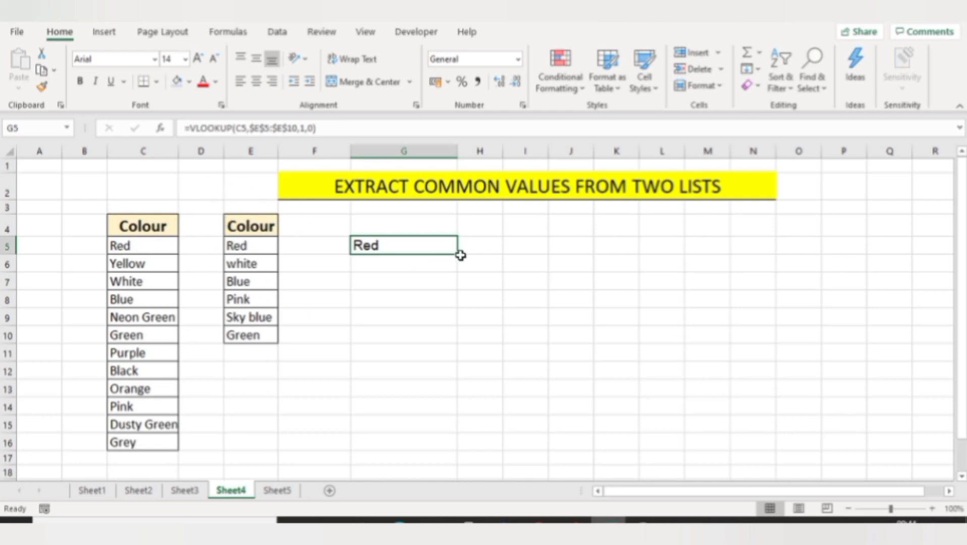
left_click_drag(459, 256, 461, 448)
Compare the lookup results in column G with the colours in rows 6, 7 and 11 of both lists
left_click(404, 282)
left_click(404, 303)
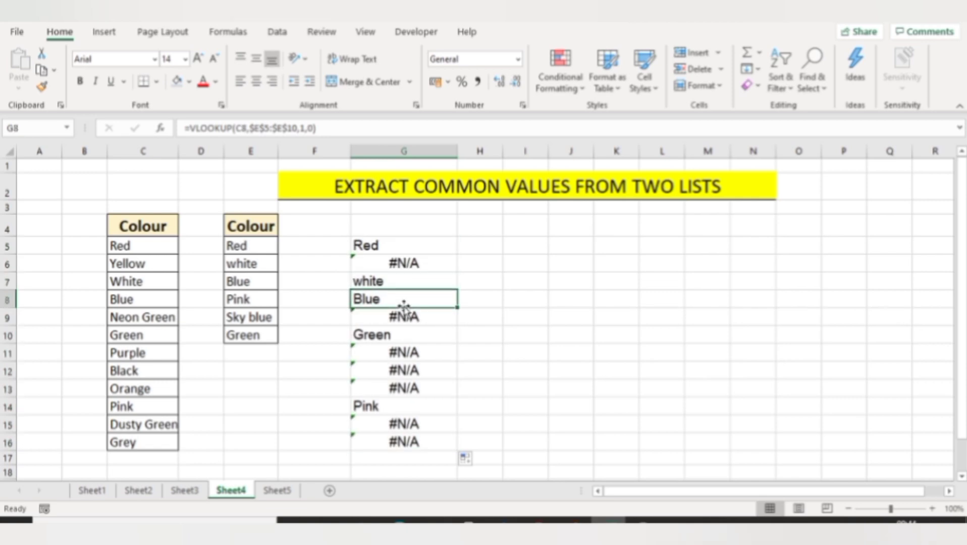
left_click(446, 268)
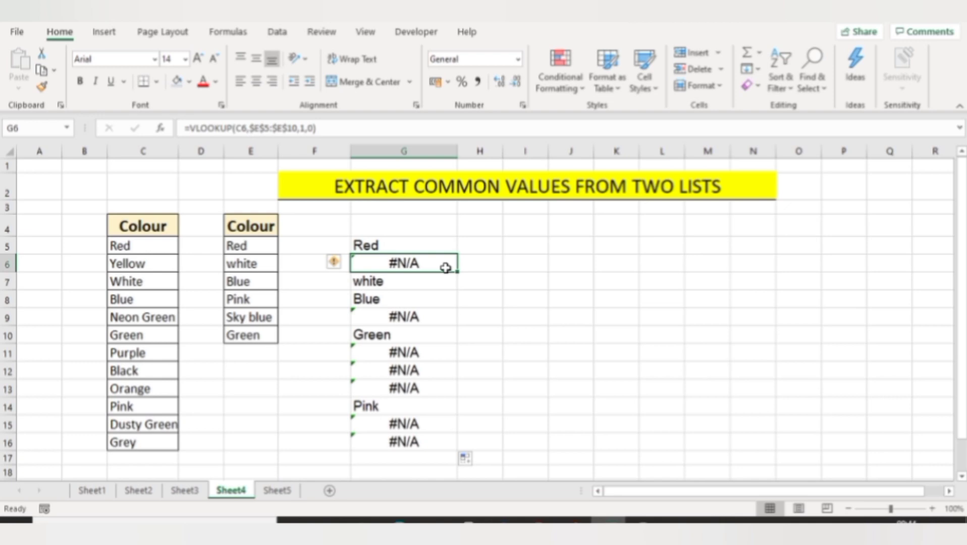
left_click(5, 264)
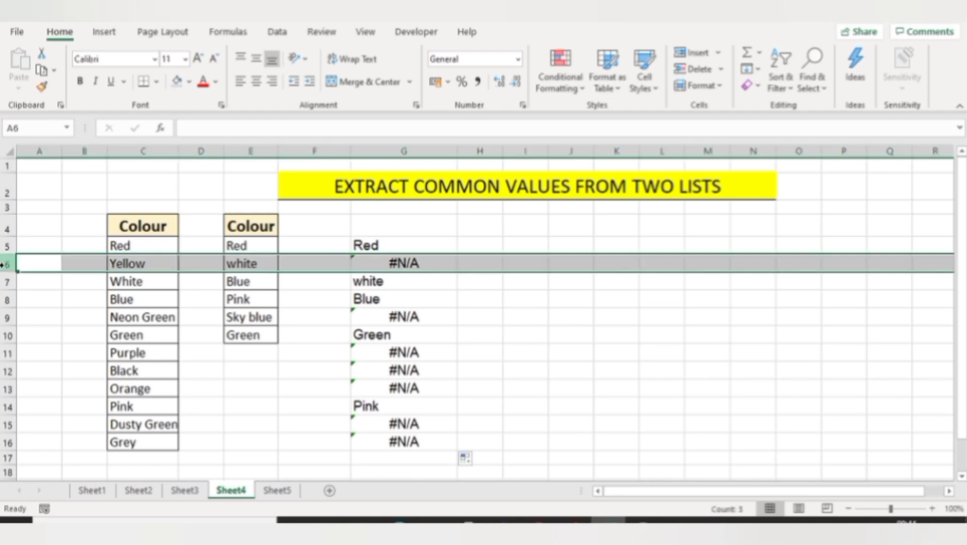
left_click(5, 282)
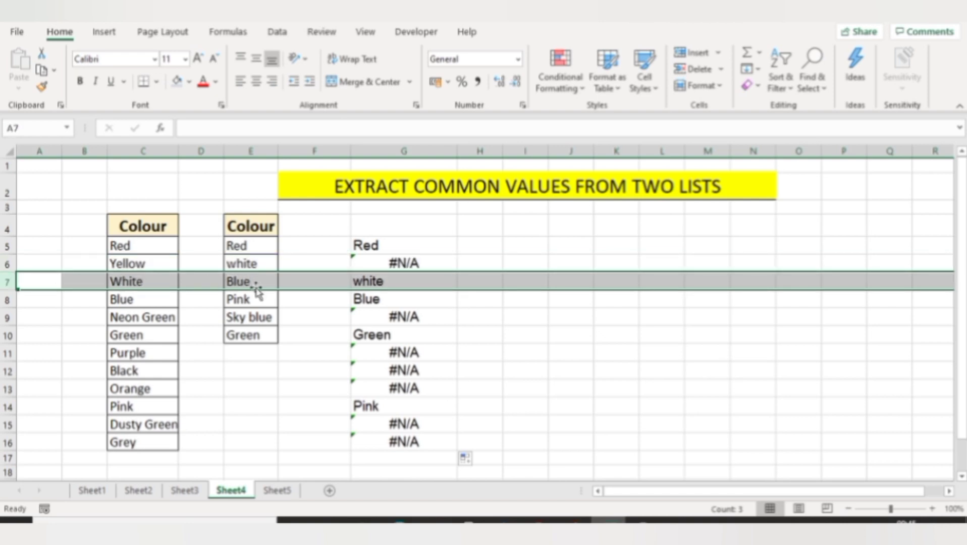
left_click(7, 353)
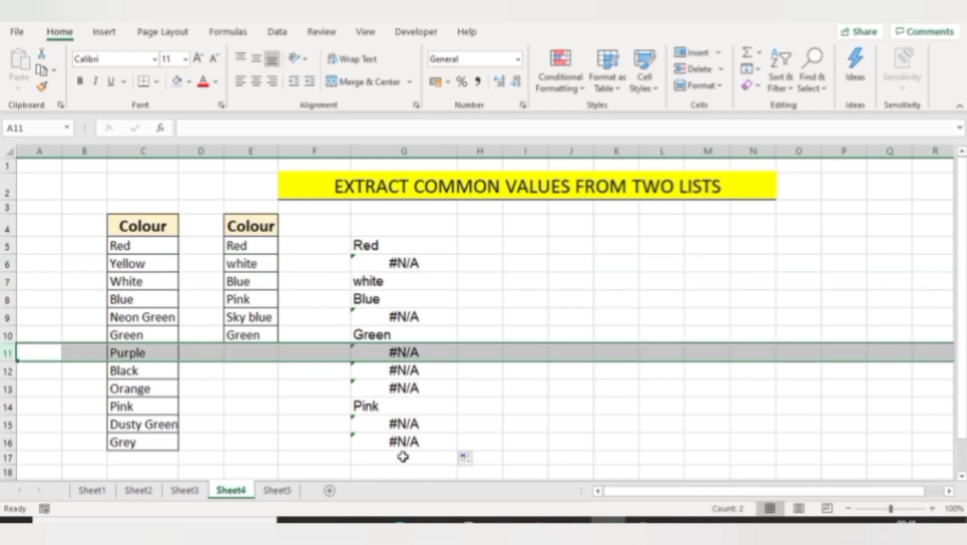
Wrap the G5 formula in IFERROR so unmatched colours return "Not Matched"
double_click(357, 247)
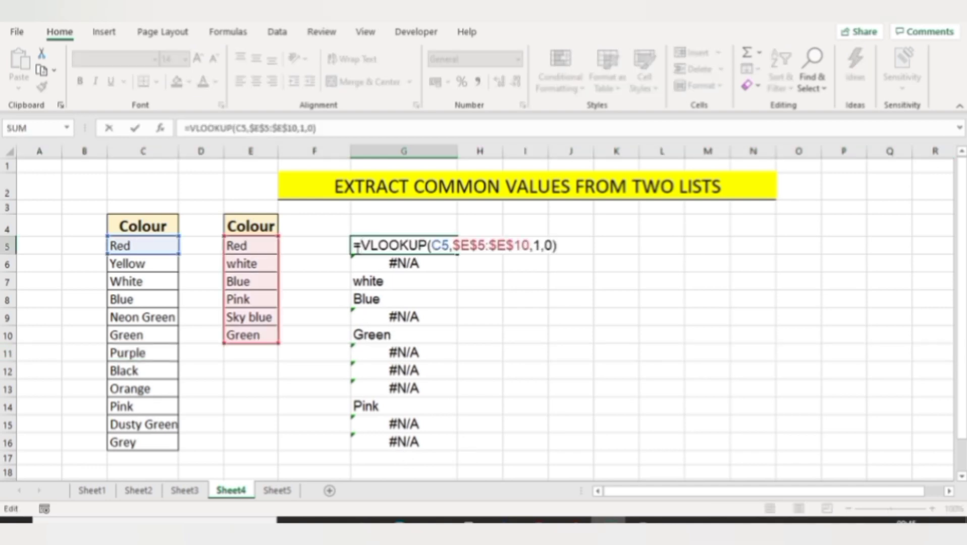
type("I")
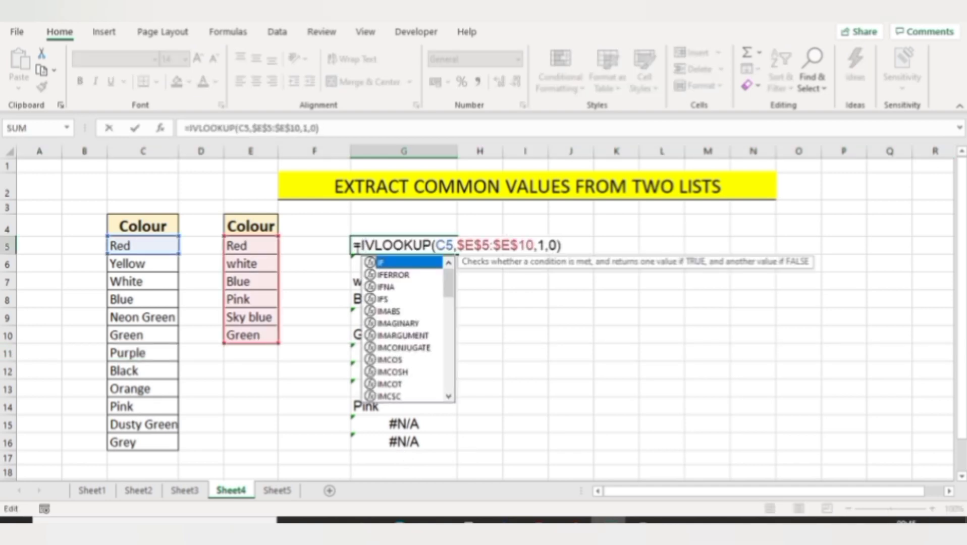
type("ferr")
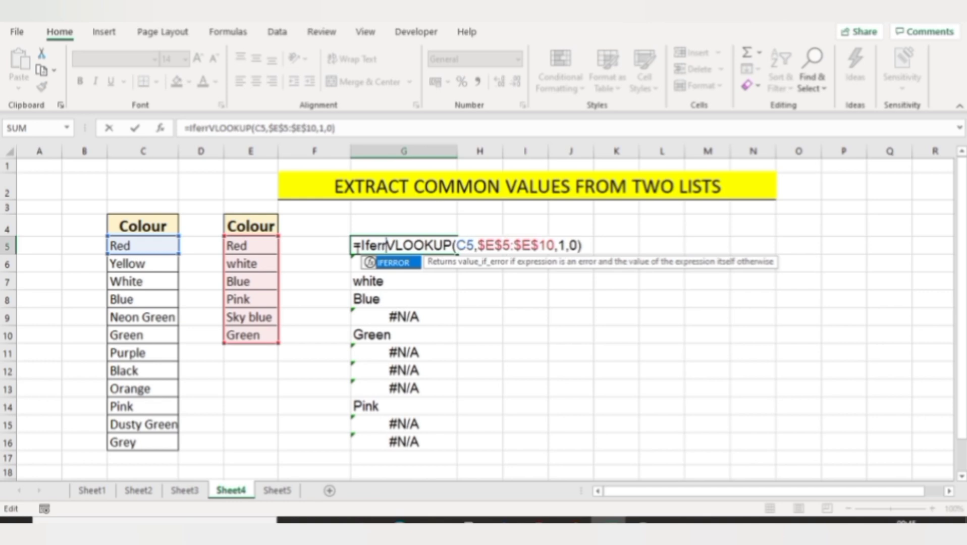
key("Tab")
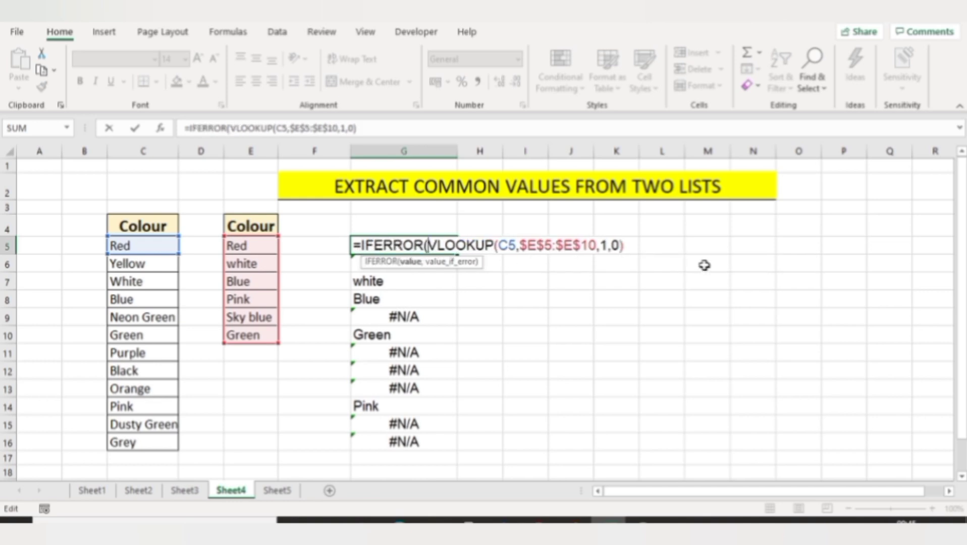
left_click(626, 246)
type(",")
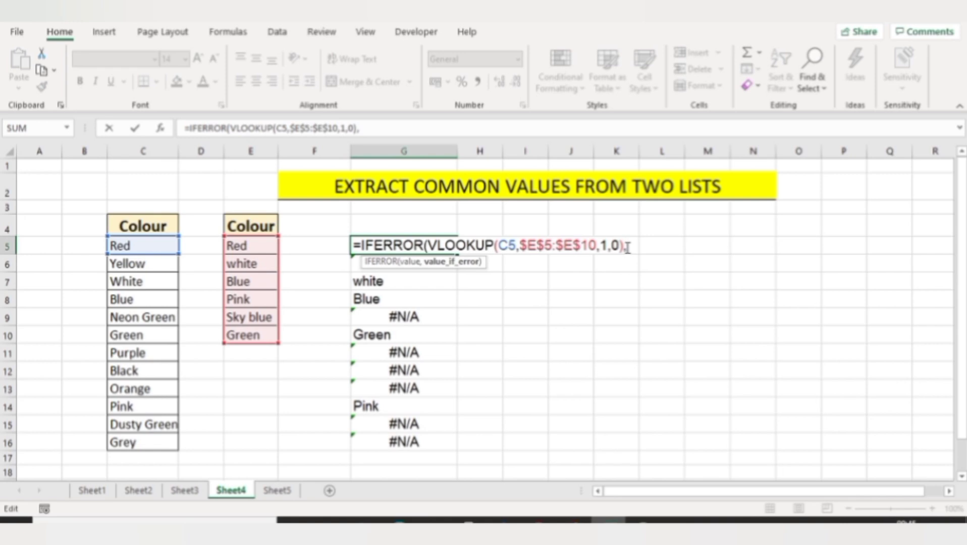
type("\"Not Mat")
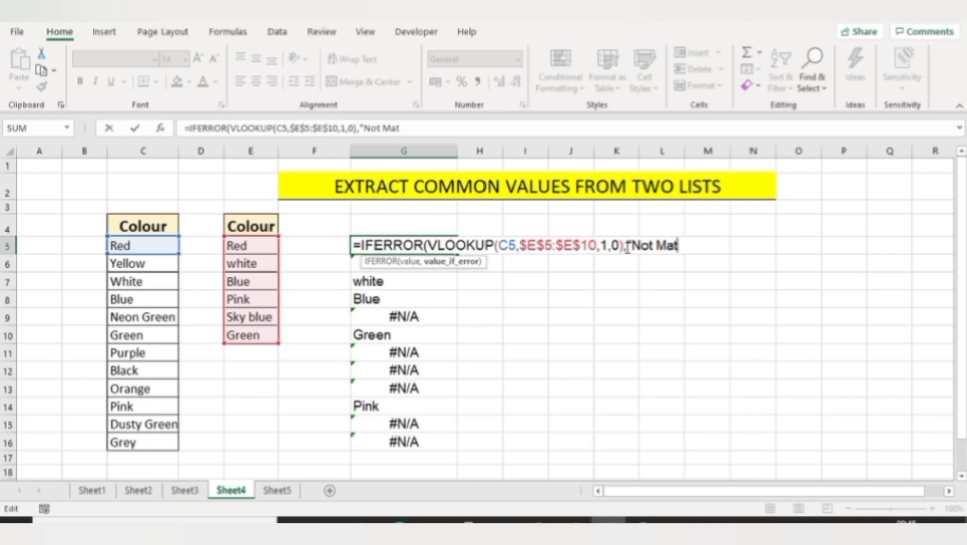
type("ched\")")
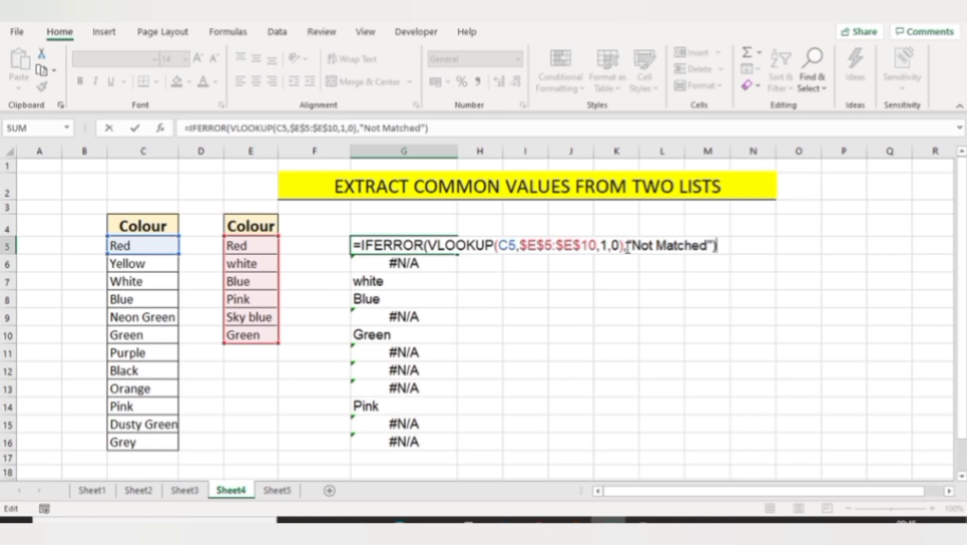
key("Return")
key("Up")
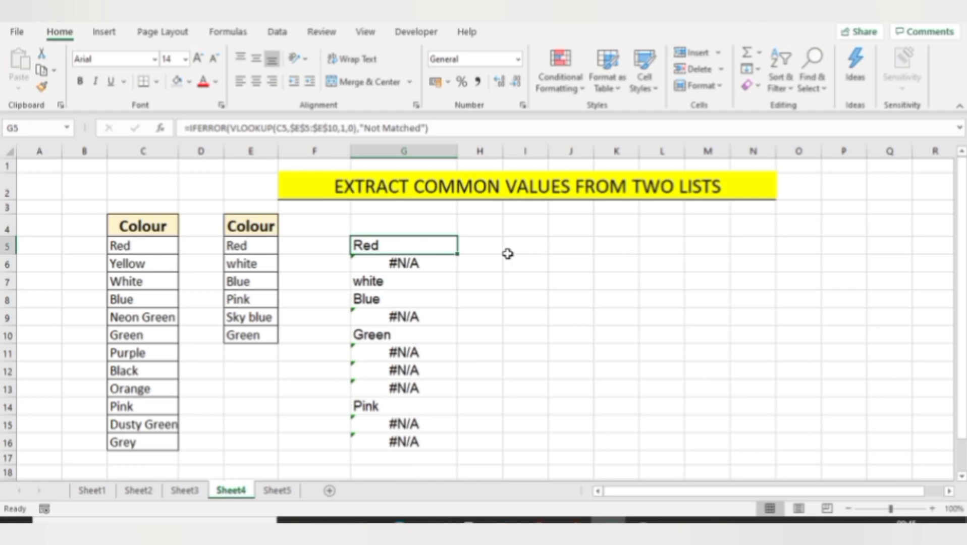
Fill the IFERROR formula down to G16 and check the results
double_click(457, 254)
left_click(433, 260)
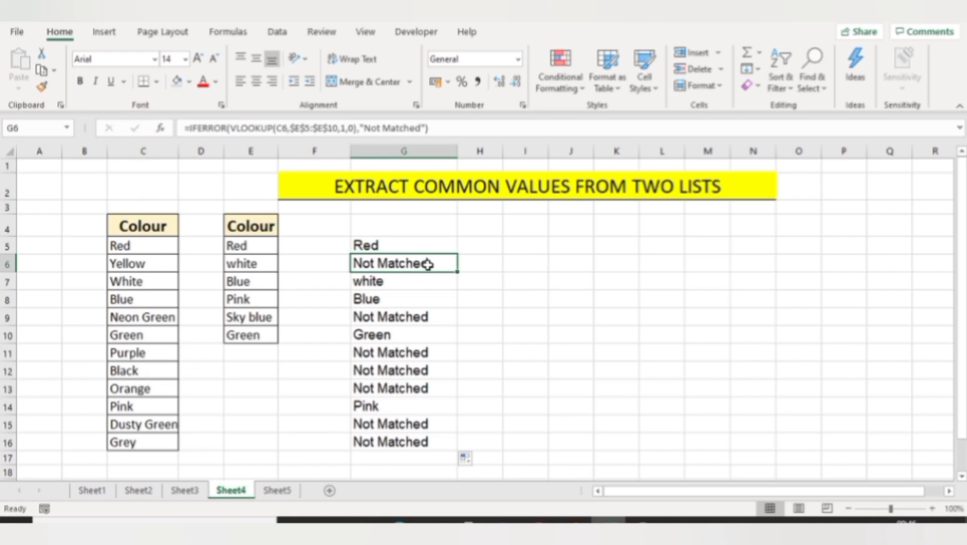
left_click(427, 313)
left_click(432, 374)
left_click(644, 330)
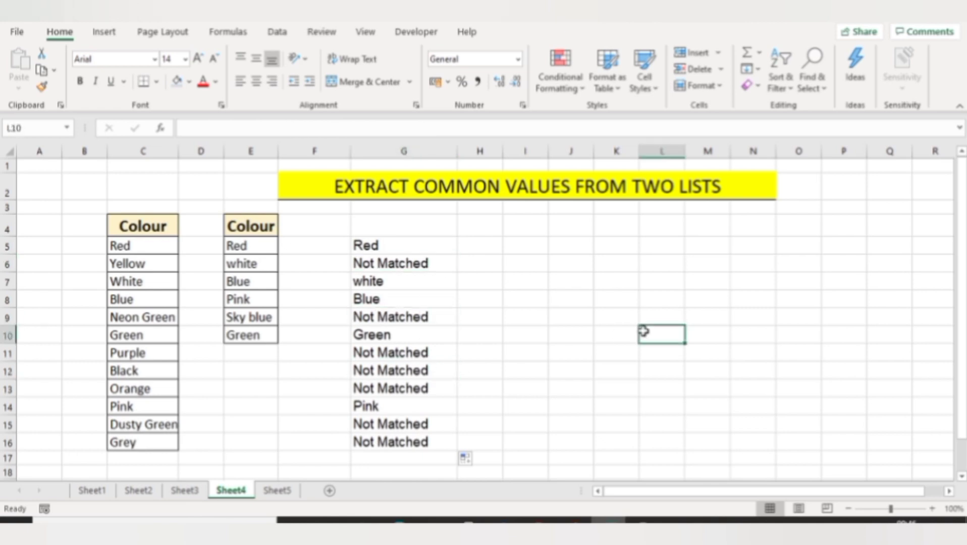